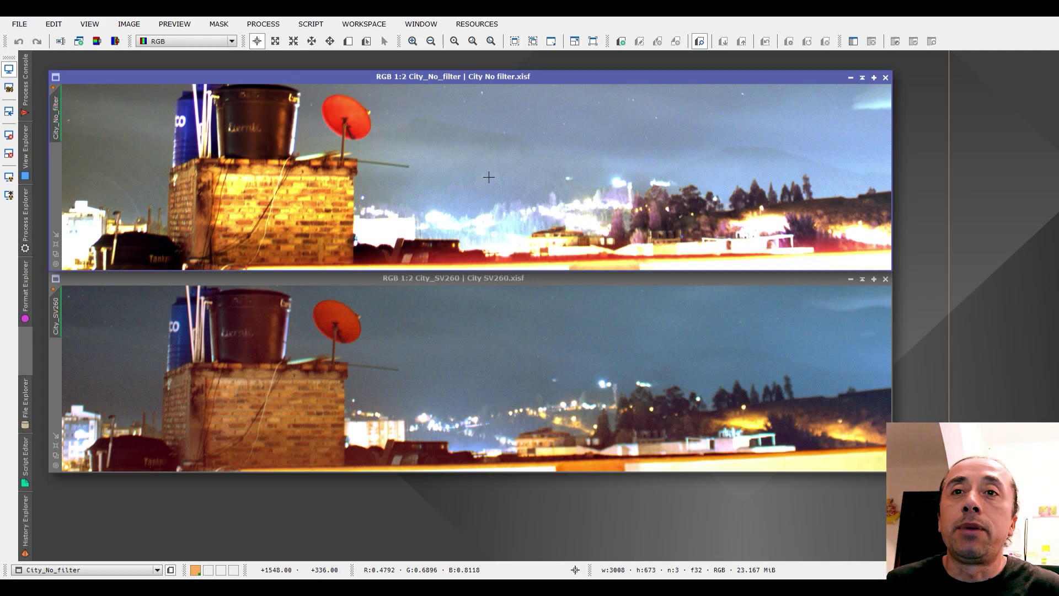
# Compare the distant city lights up close in the City_No_filter and City_SV260 images
pyautogui.click(495, 278)
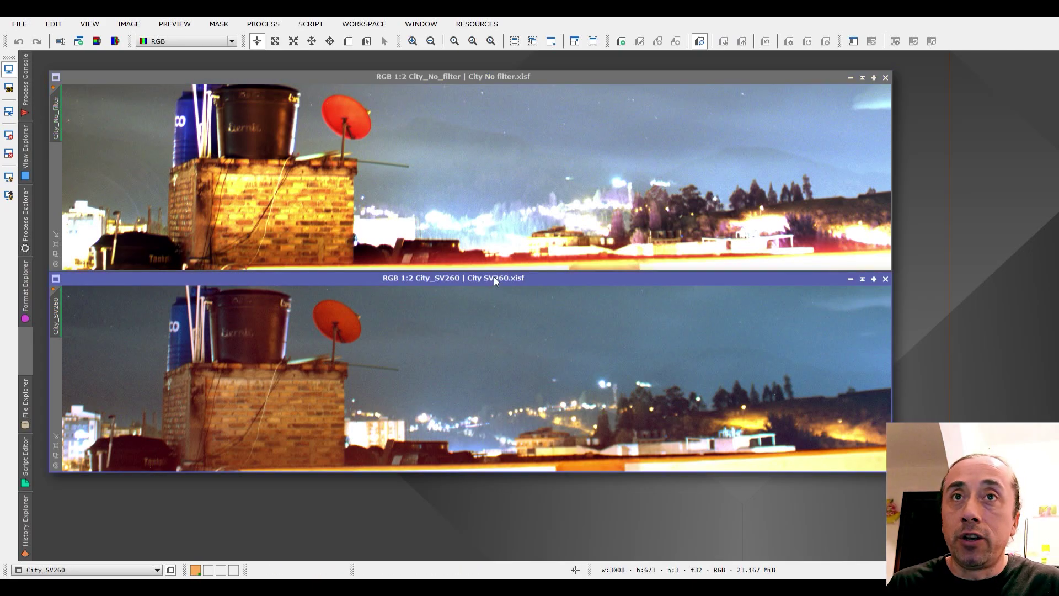
pyautogui.click(531, 77)
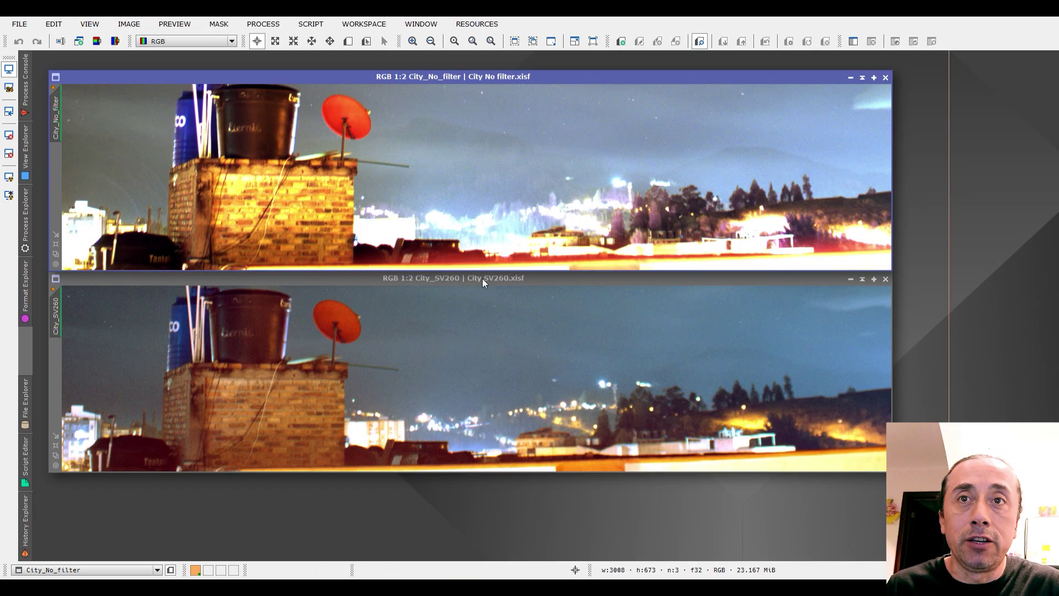
pyautogui.click(462, 422)
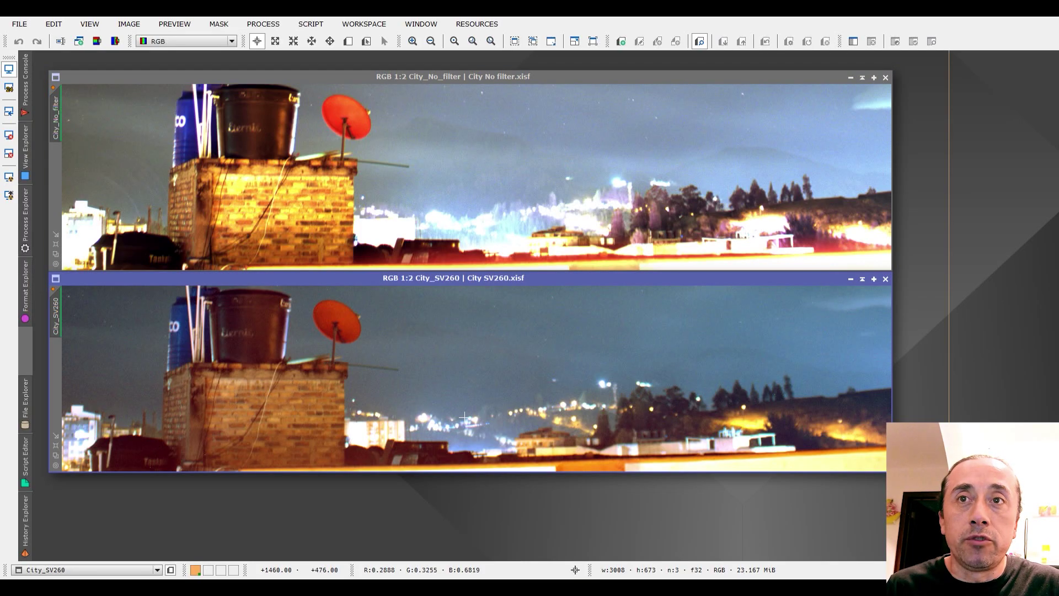
pyautogui.click(477, 227)
pyautogui.scroll(3, 478, 228)
pyautogui.scroll(-2, 478, 228)
pyautogui.scroll(2, 477, 228)
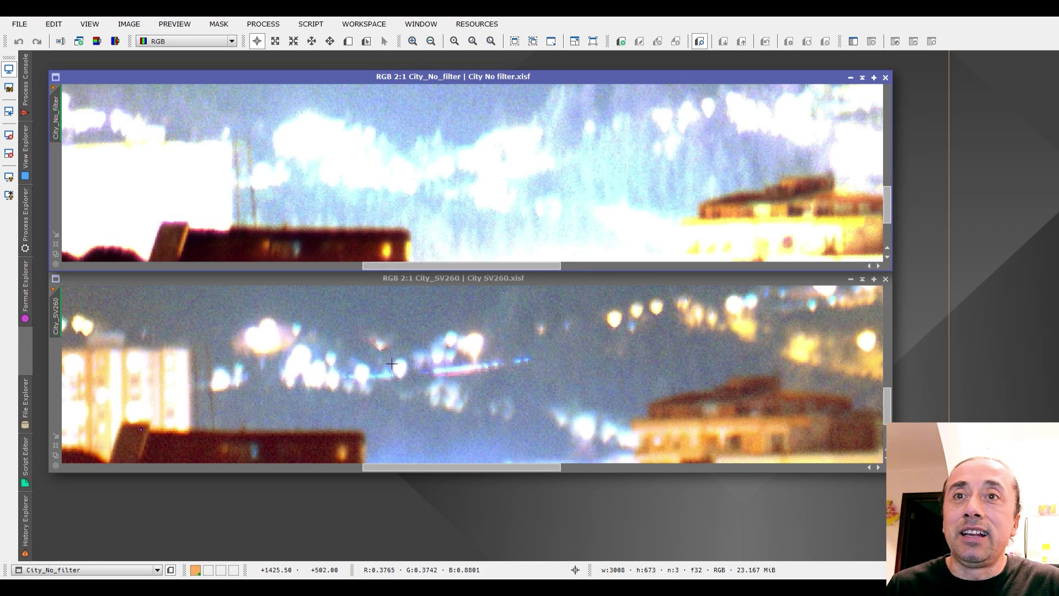
pyautogui.scroll(-1, 361, 347)
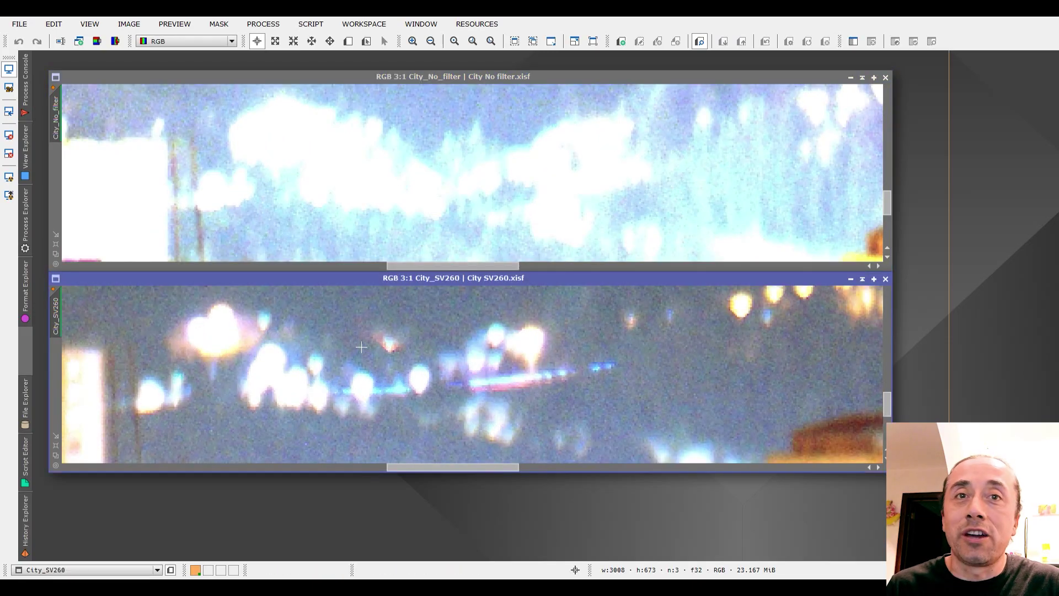
pyautogui.scroll(-1, 238, 334)
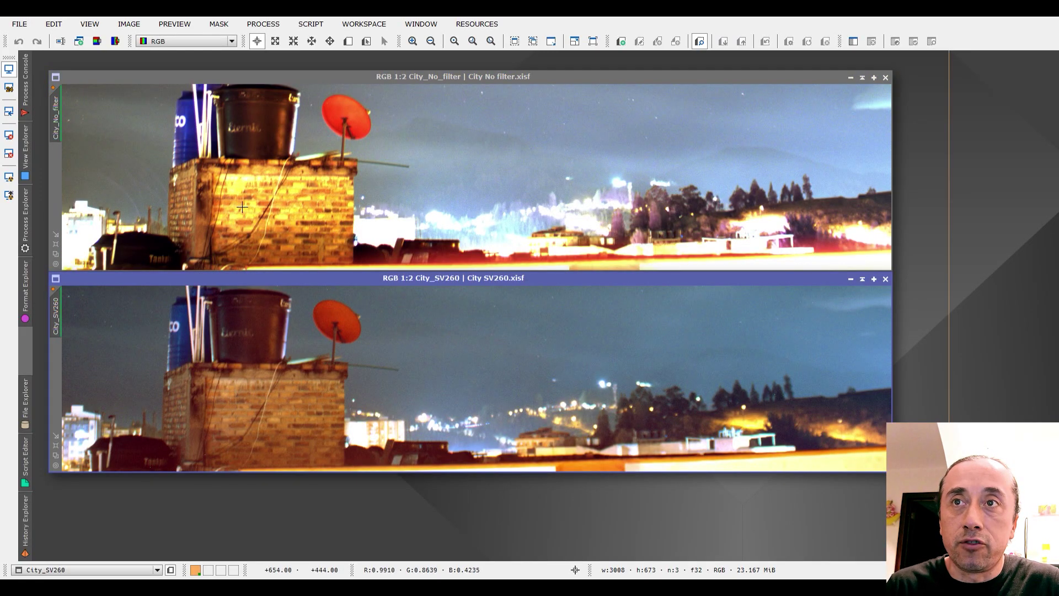
# Compare the brick wall's color and detail between the City_No_filter and City_SV260 images
pyautogui.scroll(1, 242, 206)
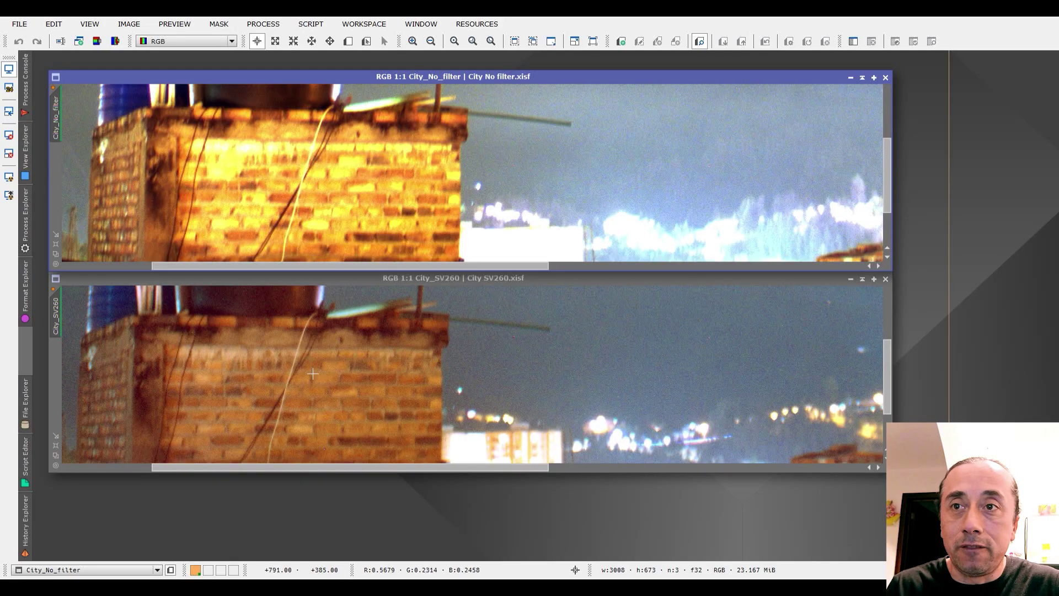
pyautogui.click(281, 398)
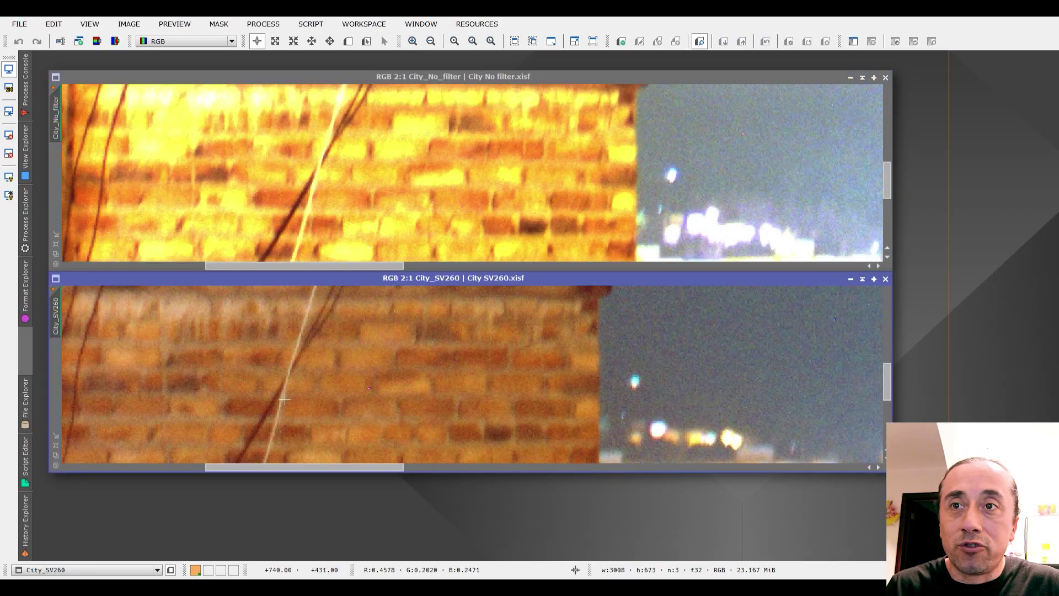
pyautogui.moveTo(260, 396); pyautogui.dragTo(256, 352)
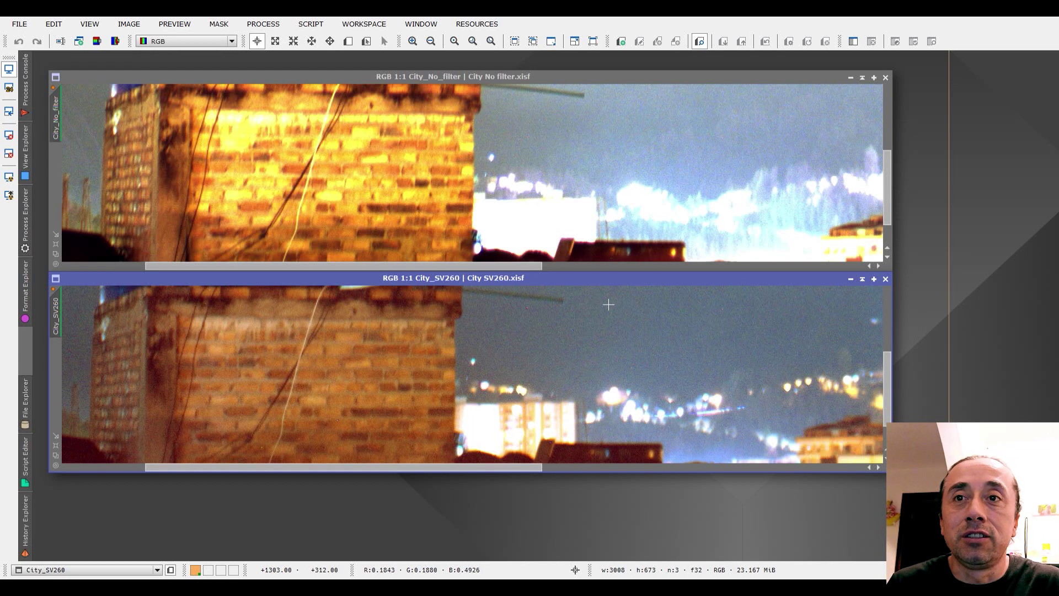
pyautogui.scroll(-2, 609, 304)
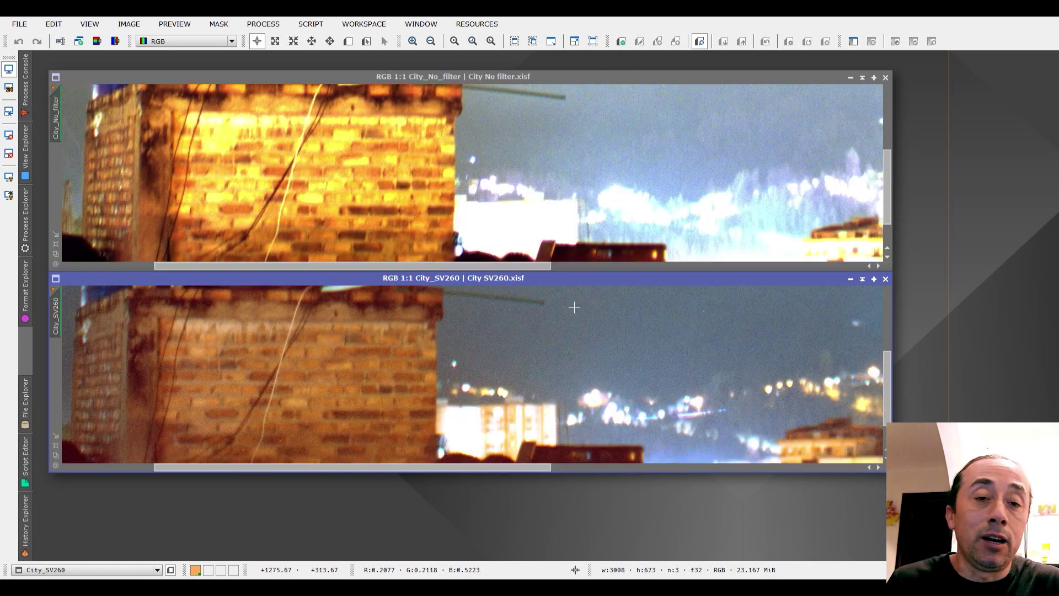
pyautogui.scroll(1, 574, 307)
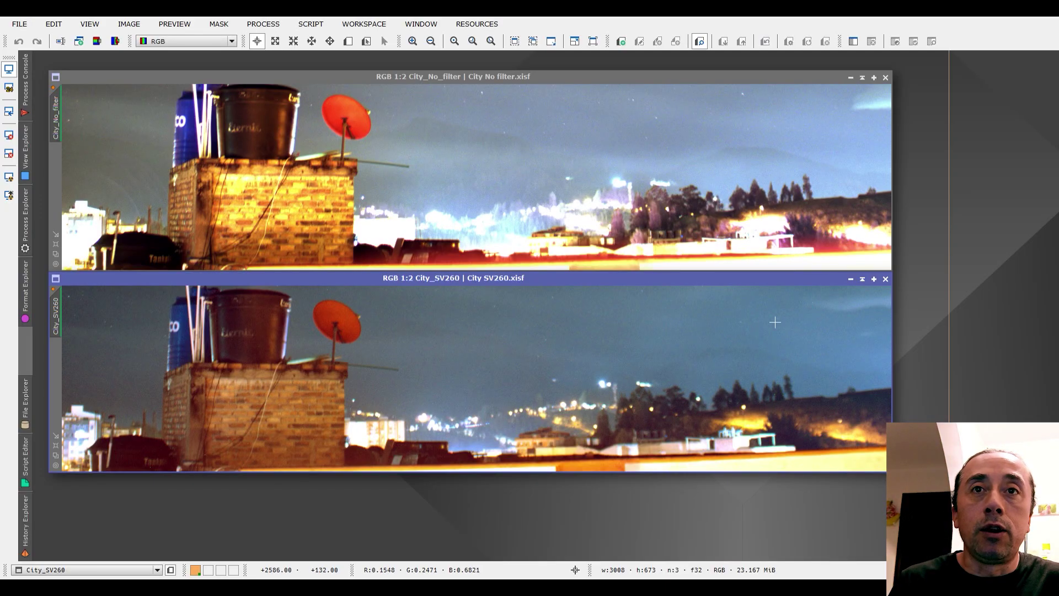
# Compare the lit hillside, trees and white rooftop structures between the unfiltered and SV260 city images
pyautogui.scroll(1, 811, 378)
pyautogui.scroll(1, 664, 407)
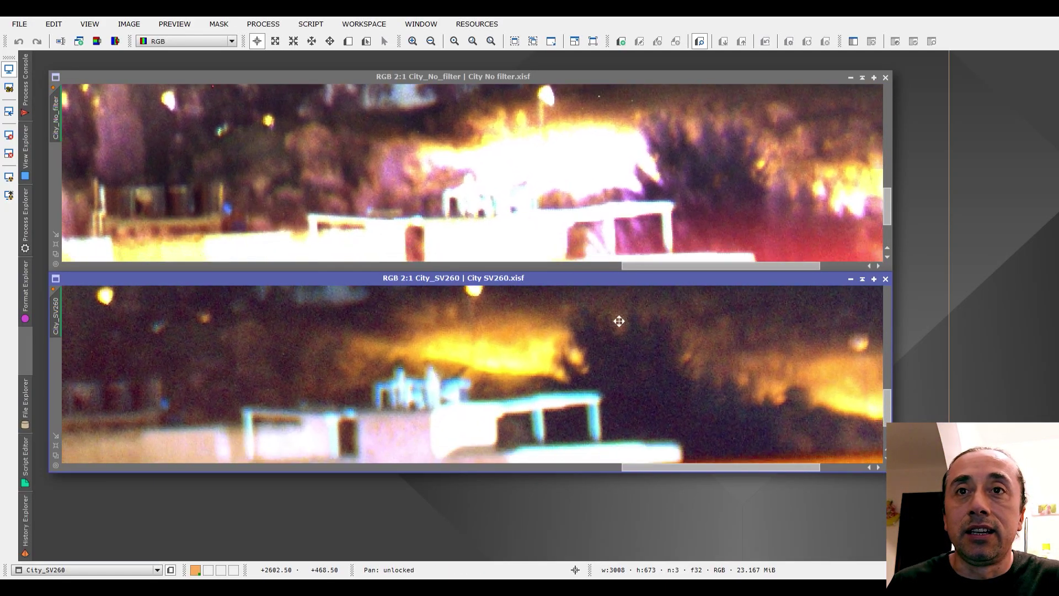
pyautogui.moveTo(589, 315); pyautogui.dragTo(569, 330)
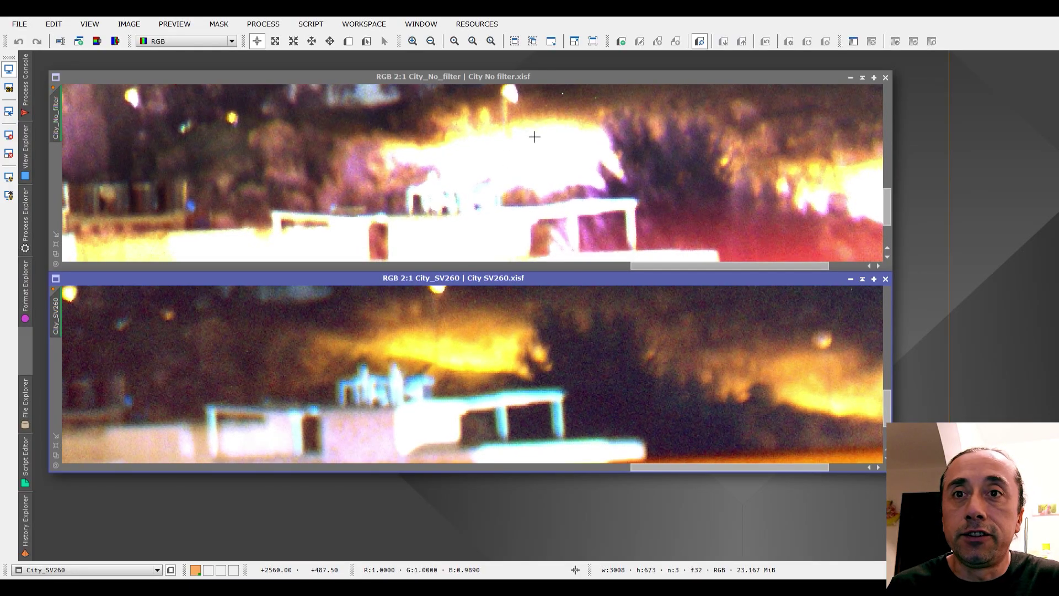
pyautogui.click(519, 151)
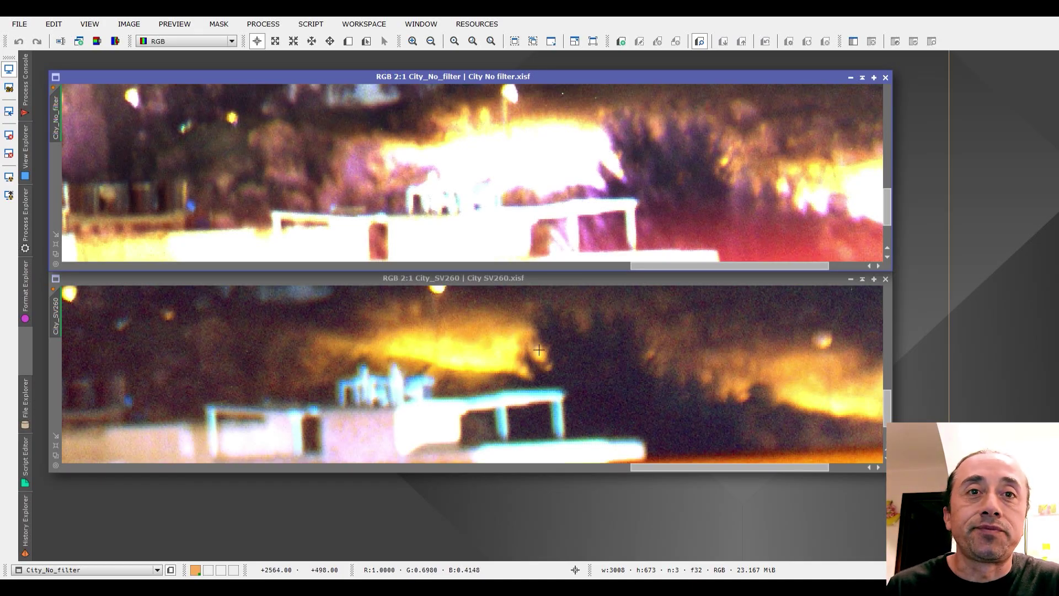
pyautogui.scroll(2, 610, 350)
pyautogui.scroll(-5, 614, 348)
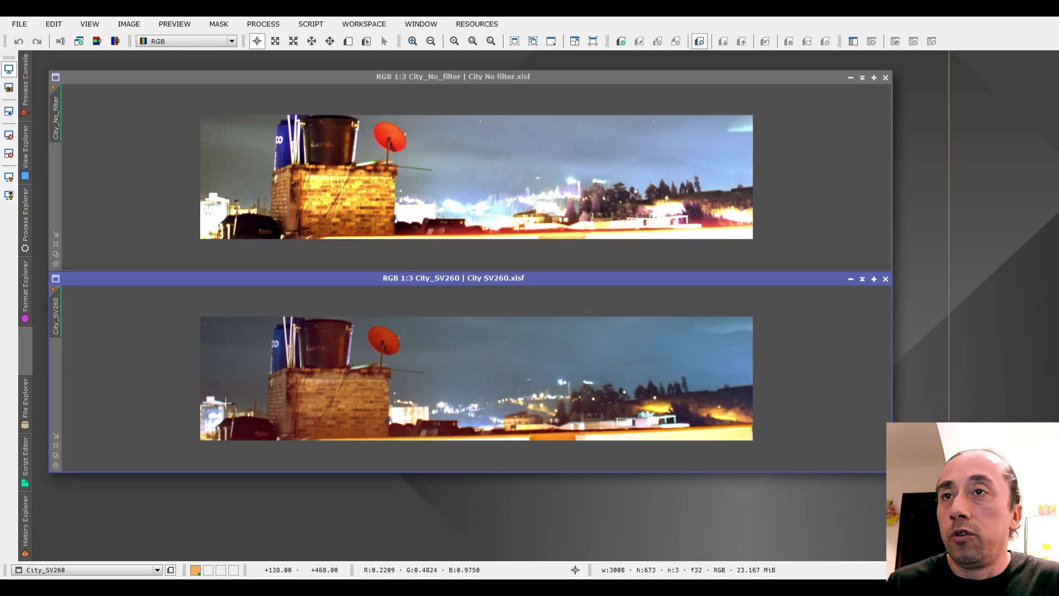
# Examine the dark roof tank and the bright buildings behind it in both city images
pyautogui.scroll(3, 213, 413)
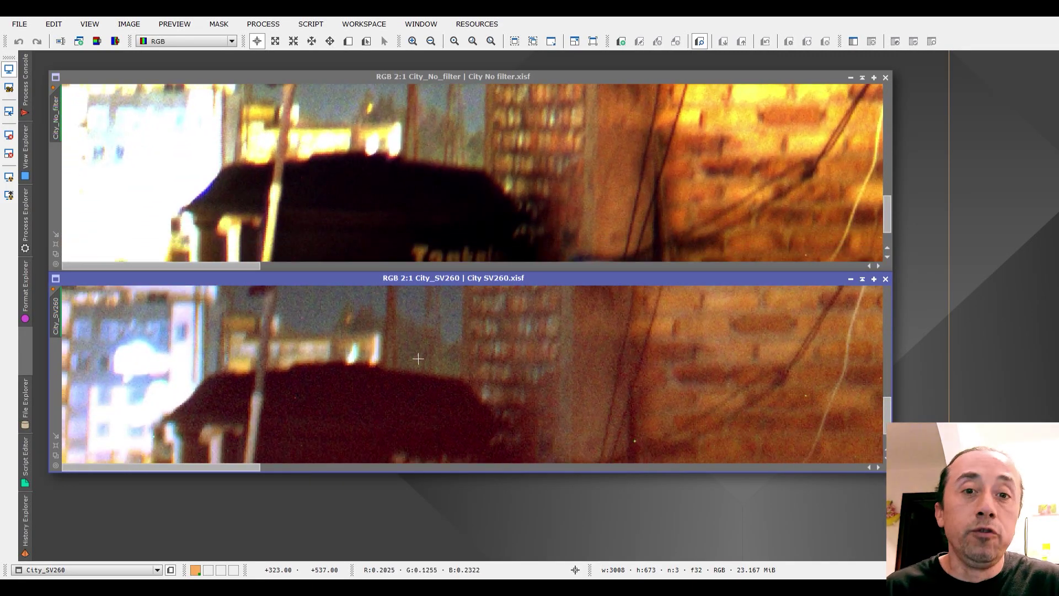
pyautogui.scroll(-1, 417, 359)
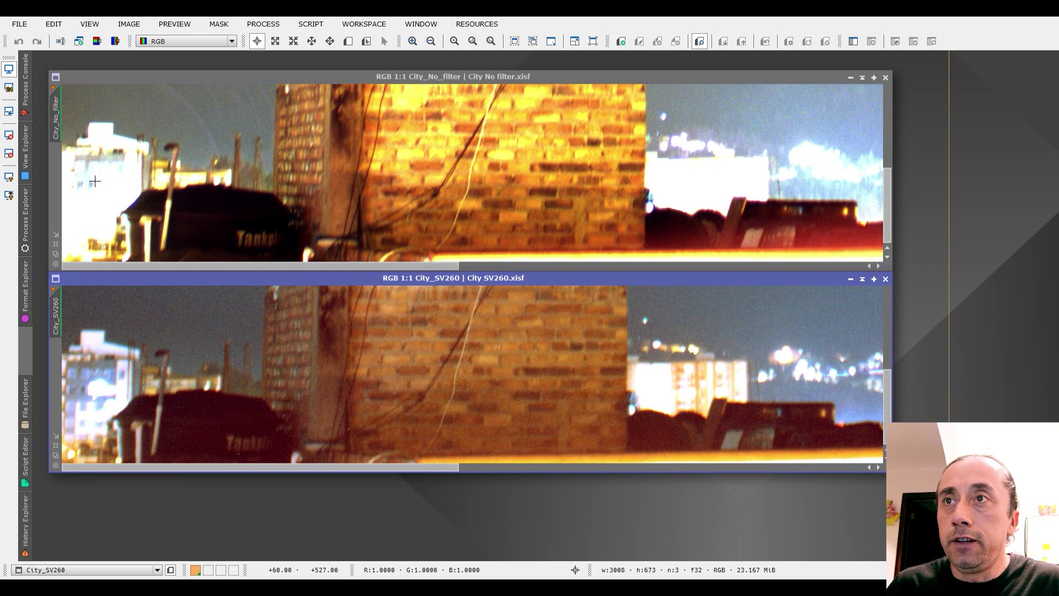
pyautogui.scroll(1, 94, 181)
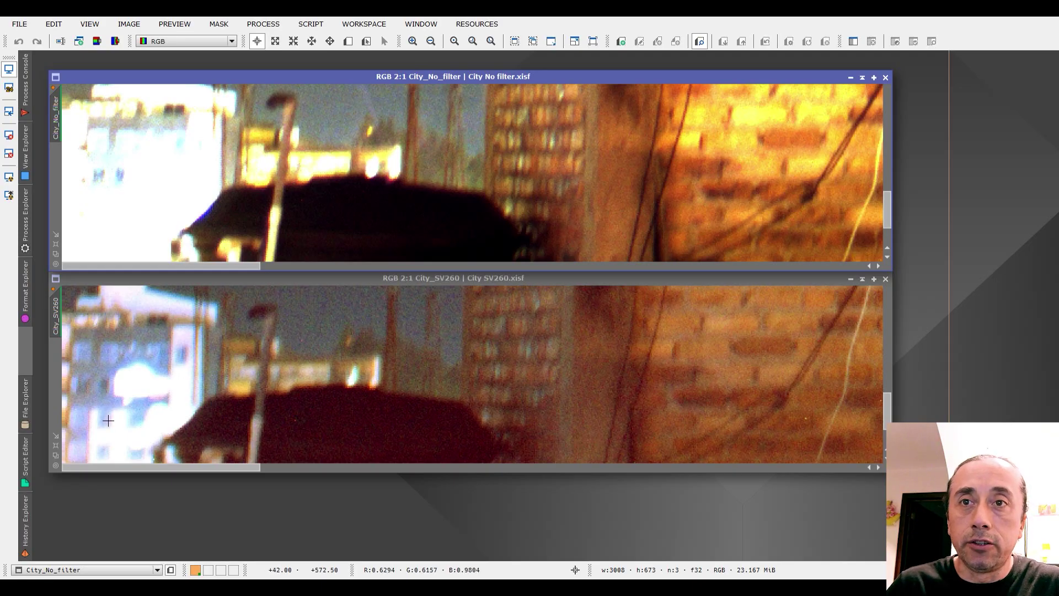
pyautogui.scroll(-4, 157, 391)
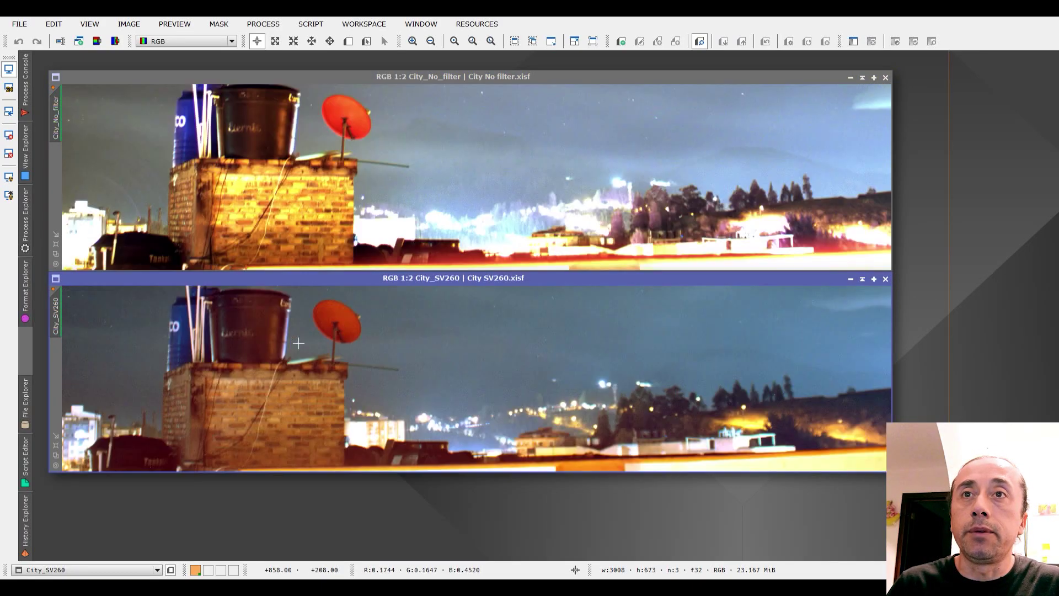
pyautogui.scroll(1, 303, 346)
pyautogui.scroll(-1, 308, 348)
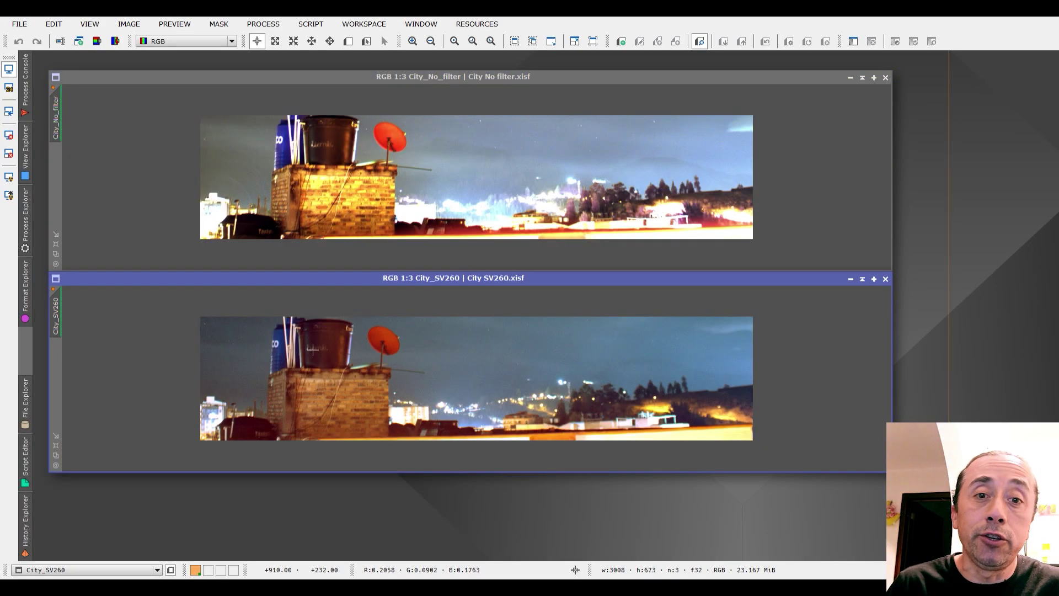
pyautogui.scroll(1, 312, 349)
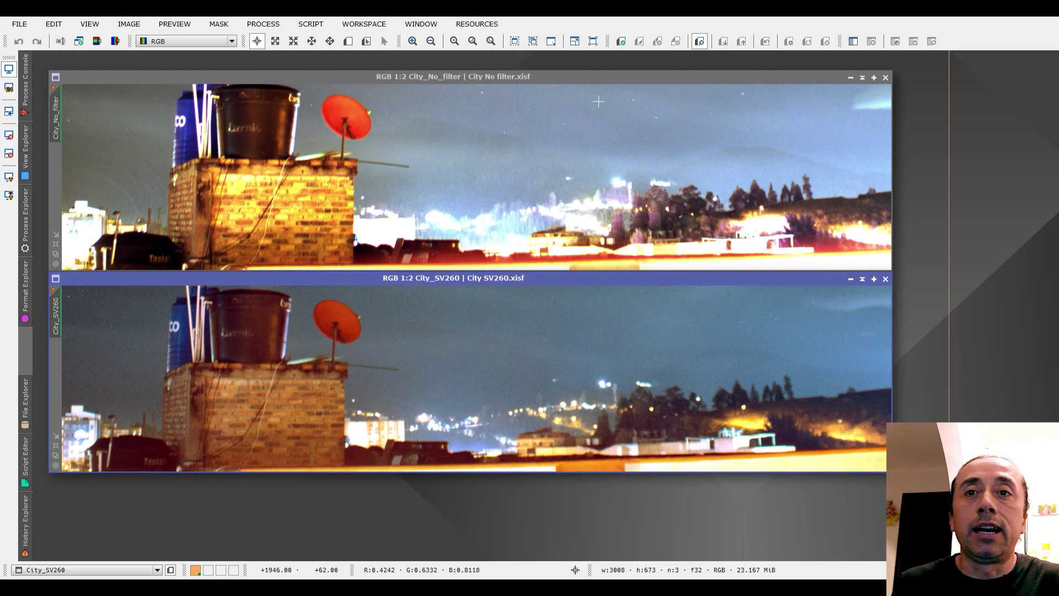
# Compare the stars and sky beside the red satellite dish in both city images
pyautogui.scroll(2, 599, 102)
pyautogui.scroll(-1, 599, 101)
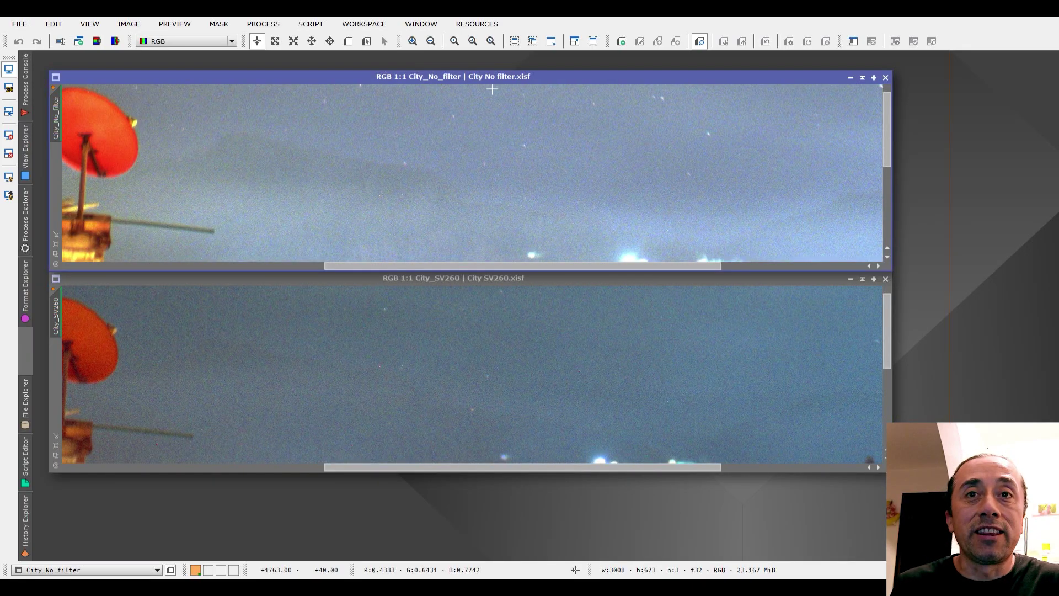
pyautogui.moveTo(532, 135); pyautogui.dragTo(531, 154)
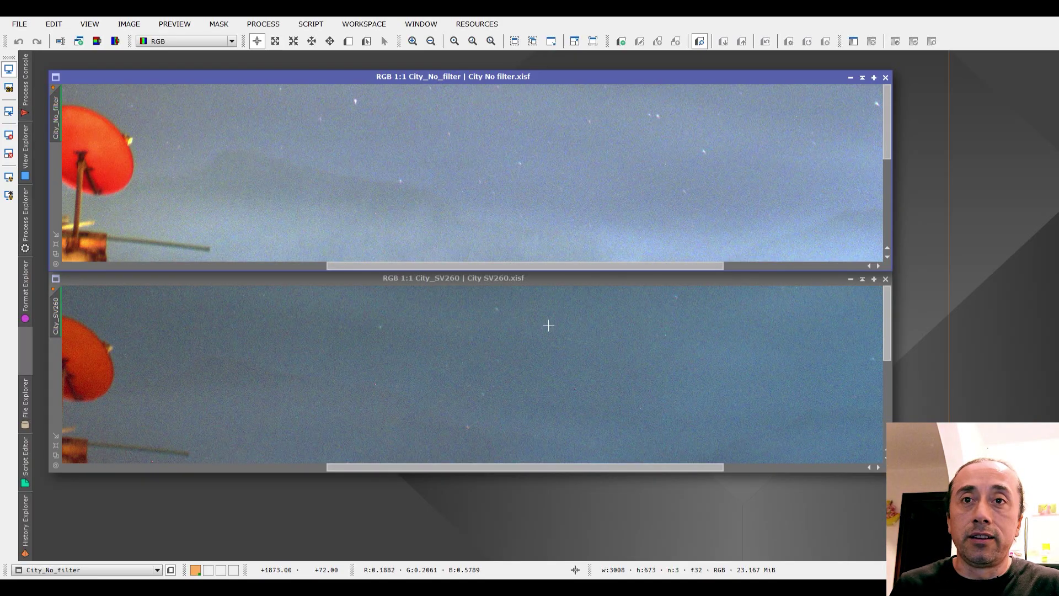
pyautogui.click(500, 304)
pyautogui.scroll(-1, 500, 303)
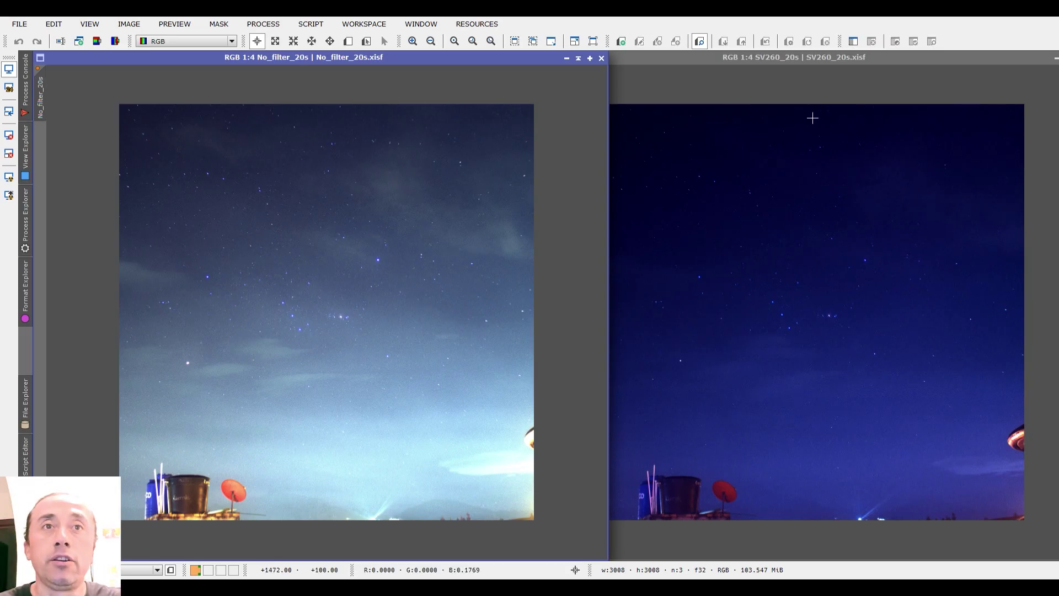
# Apply a color-balancing automatic screen stretch to the No_filter_20s and SV260_20s images
pyautogui.click(869, 118)
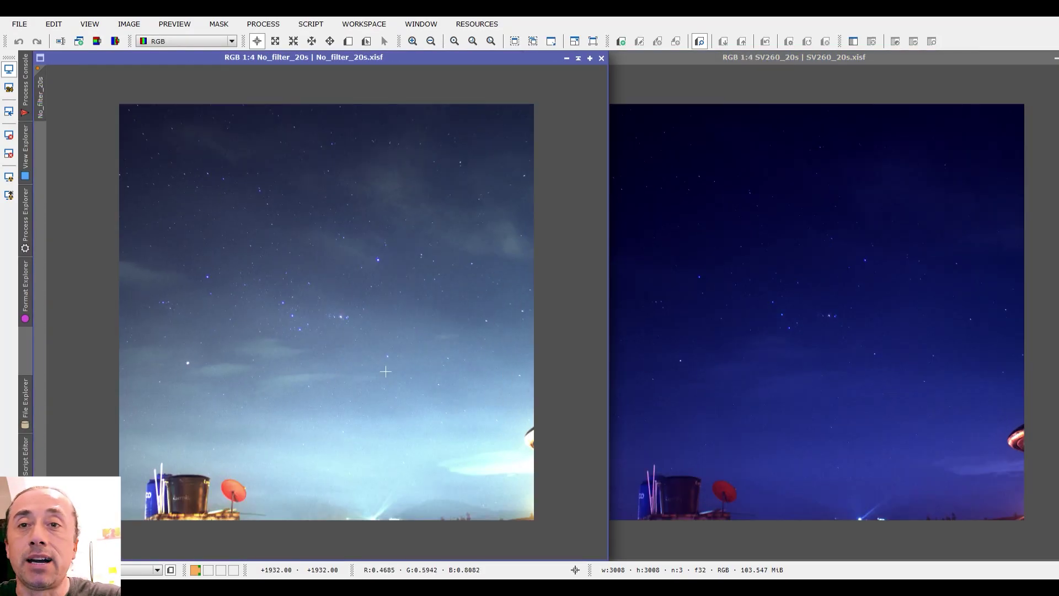
pyautogui.click(10, 178)
pyautogui.click(816, 255)
pyautogui.click(8, 177)
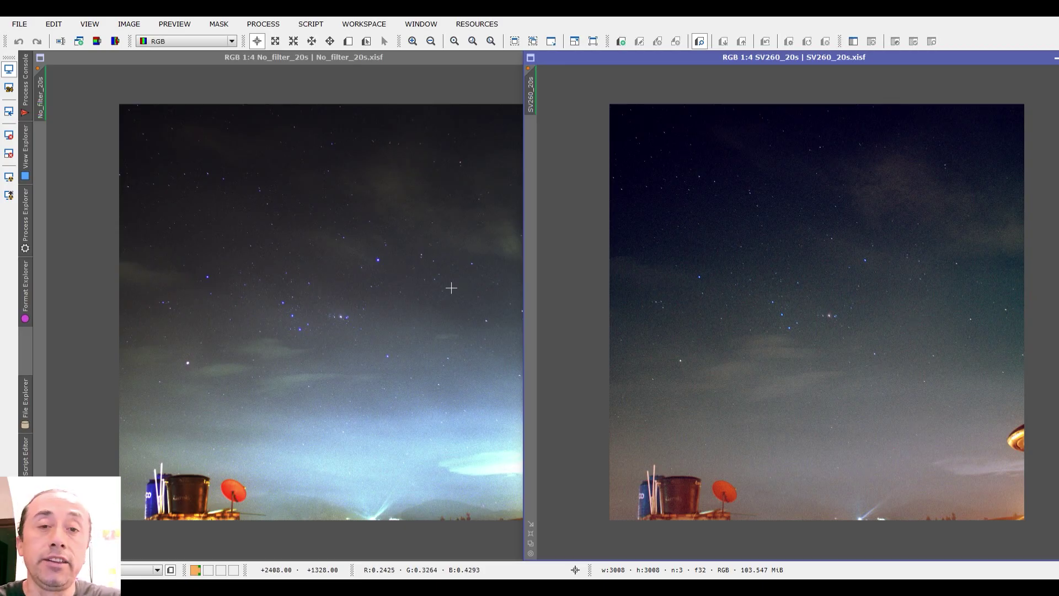
# Compare the stars, the nebula and the background noise in No_filter_20s and SV260_20s at up to 6:1 magnification
pyautogui.click(398, 292)
pyautogui.scroll(4, 398, 292)
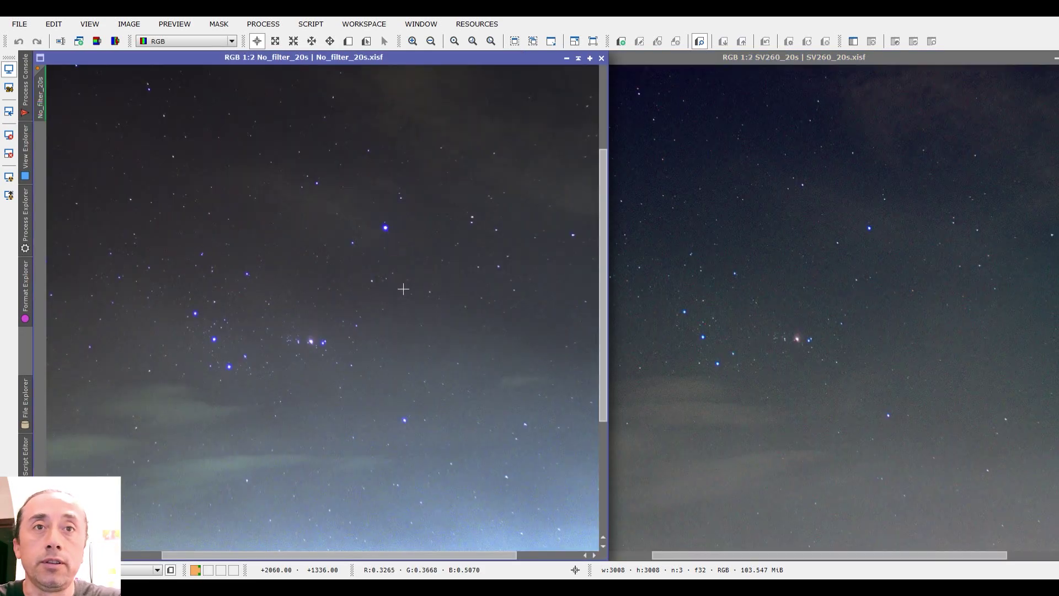
pyautogui.scroll(-1, 403, 289)
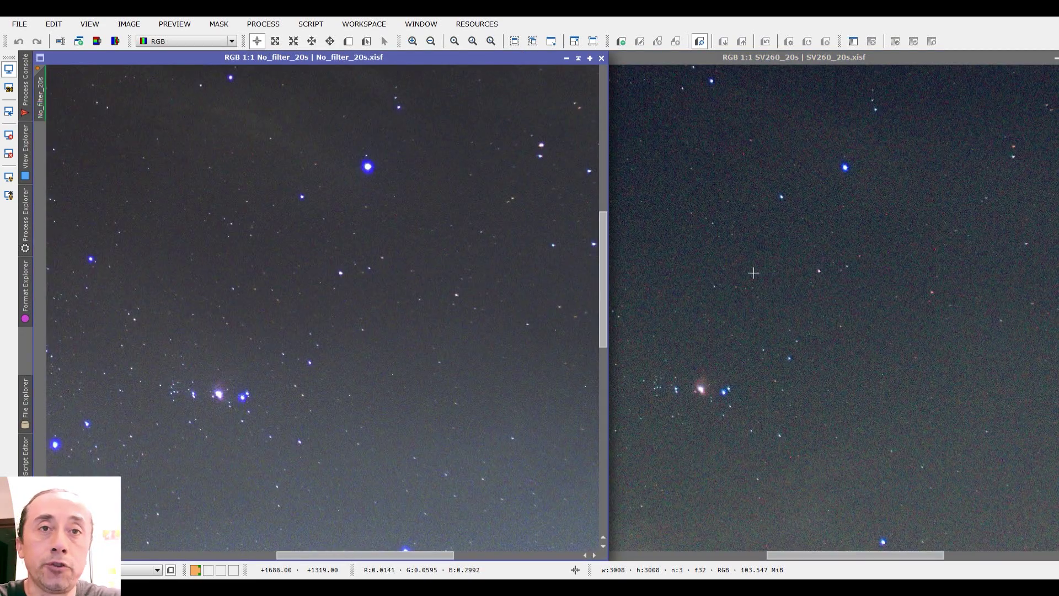
pyautogui.click(838, 291)
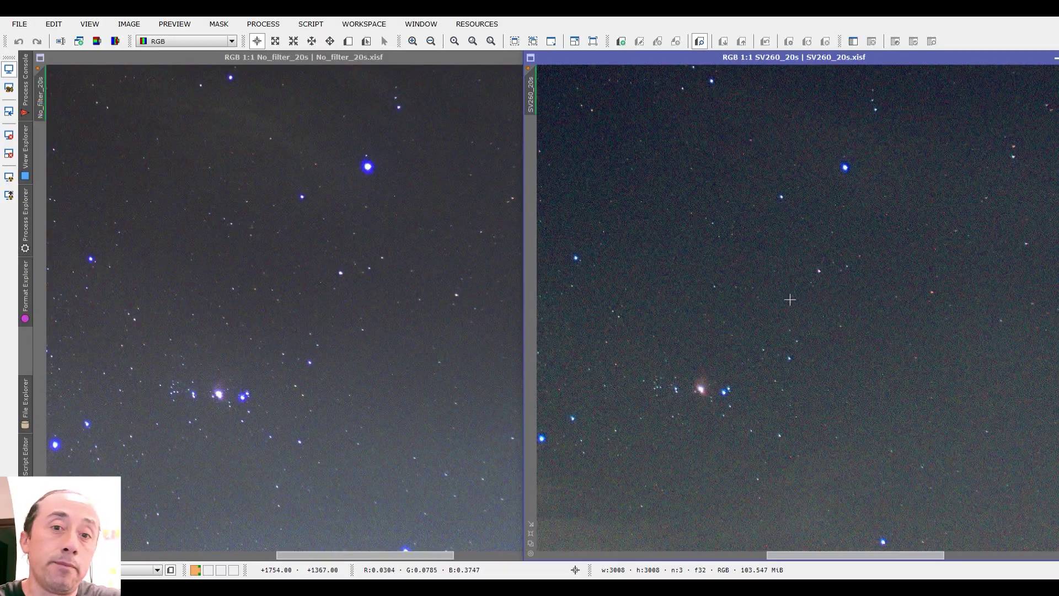
pyautogui.scroll(5, 790, 299)
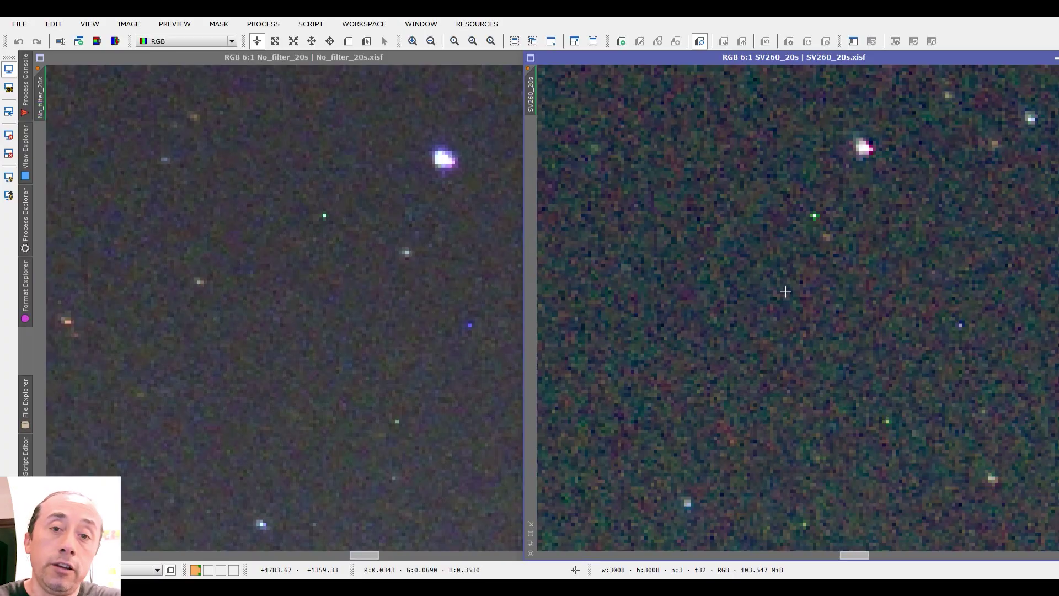
pyautogui.click(243, 295)
pyautogui.click(783, 305)
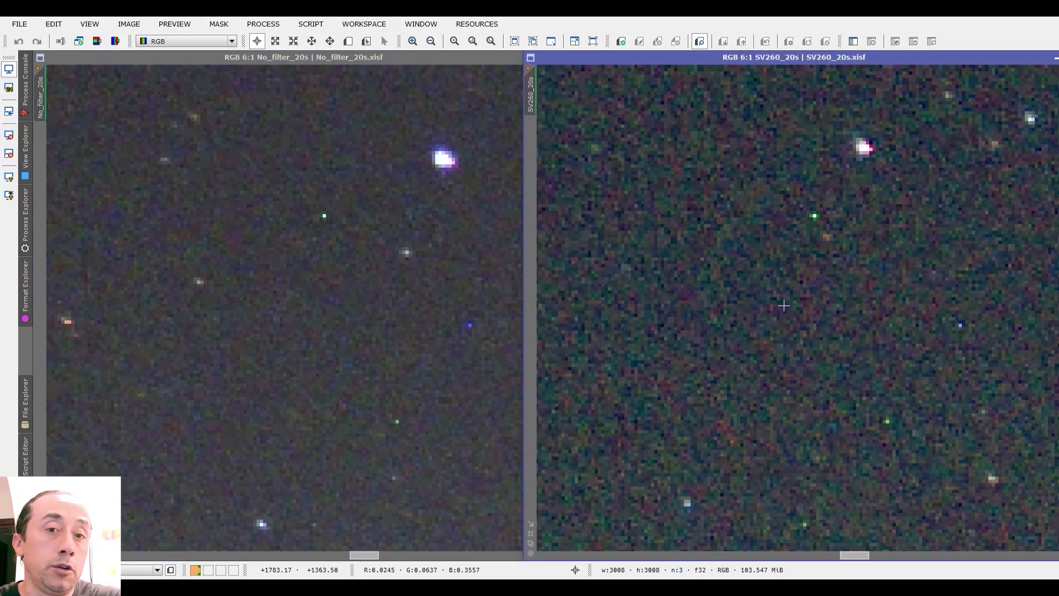
pyautogui.scroll(-5, 785, 308)
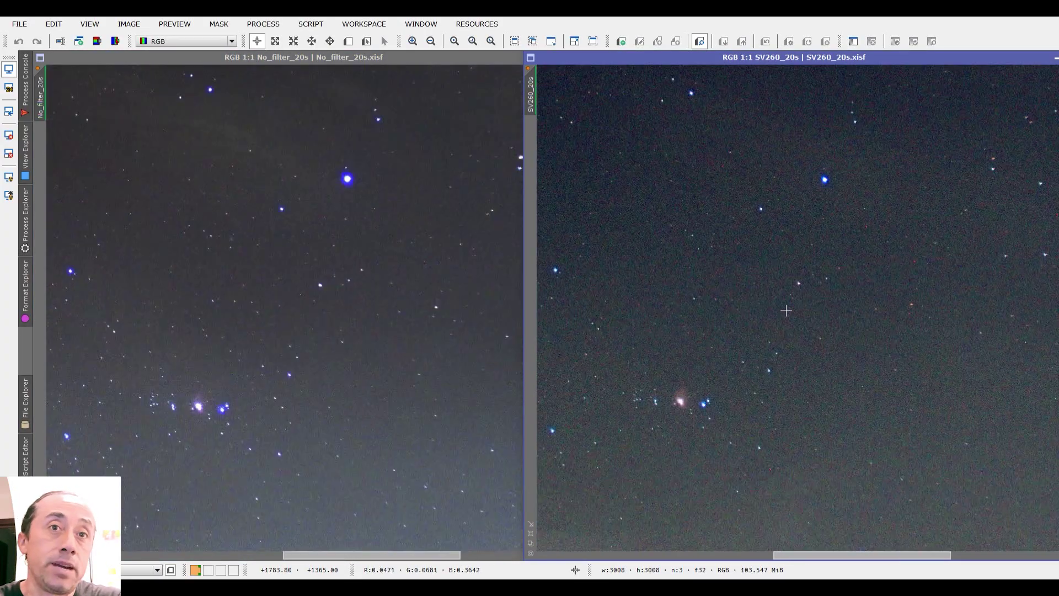
# Compare the overall sky brightness and horizon glow between the No_filter_20s and SV260_20s images
pyautogui.scroll(-2, 783, 310)
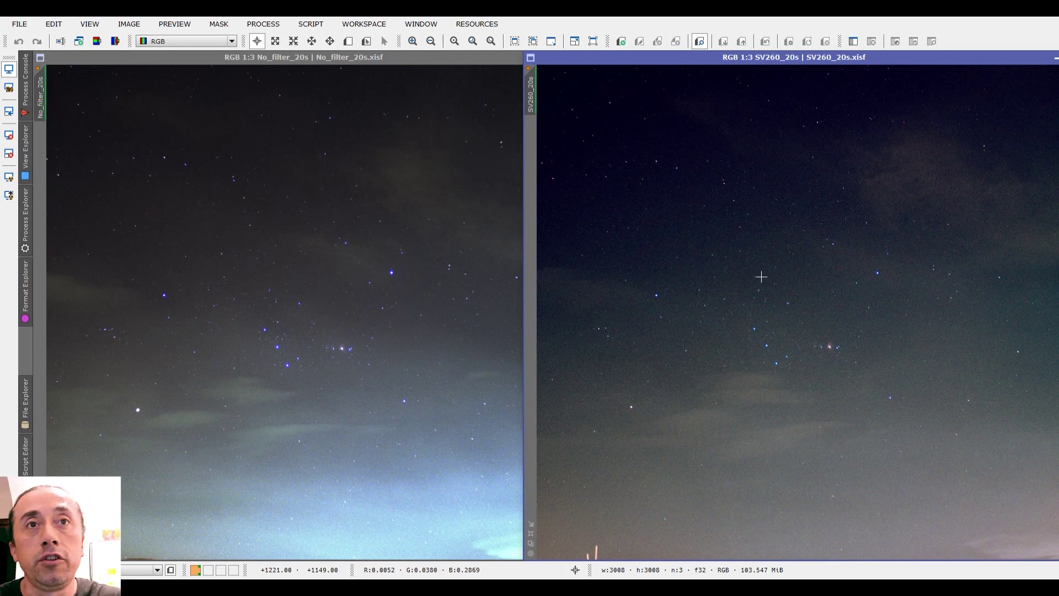
pyautogui.scroll(3, 761, 276)
pyautogui.scroll(-4, 761, 276)
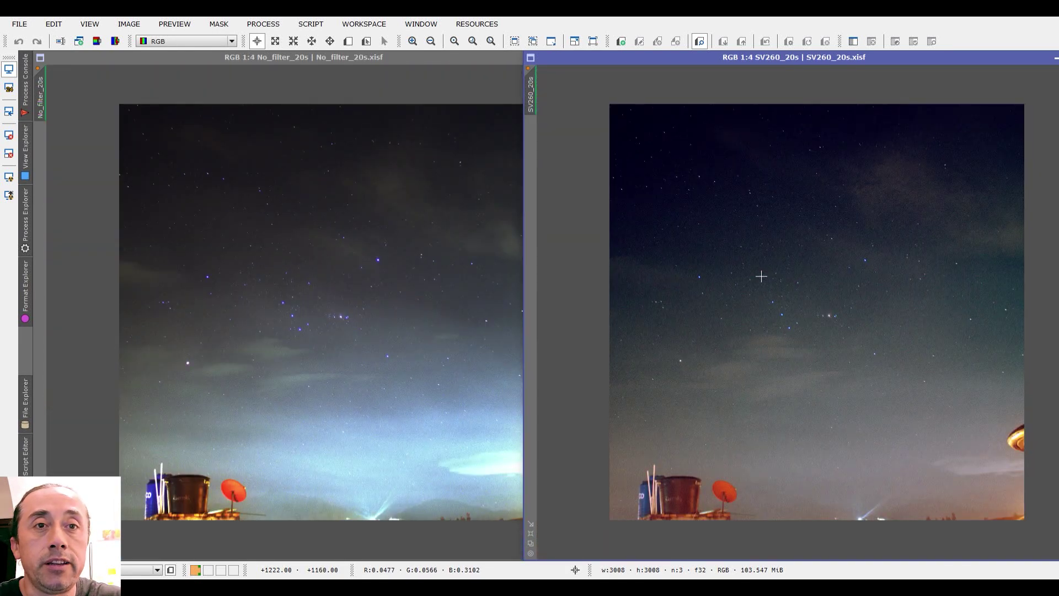
pyautogui.scroll(1, 761, 276)
pyautogui.scroll(-1, 761, 276)
pyautogui.scroll(1, 762, 276)
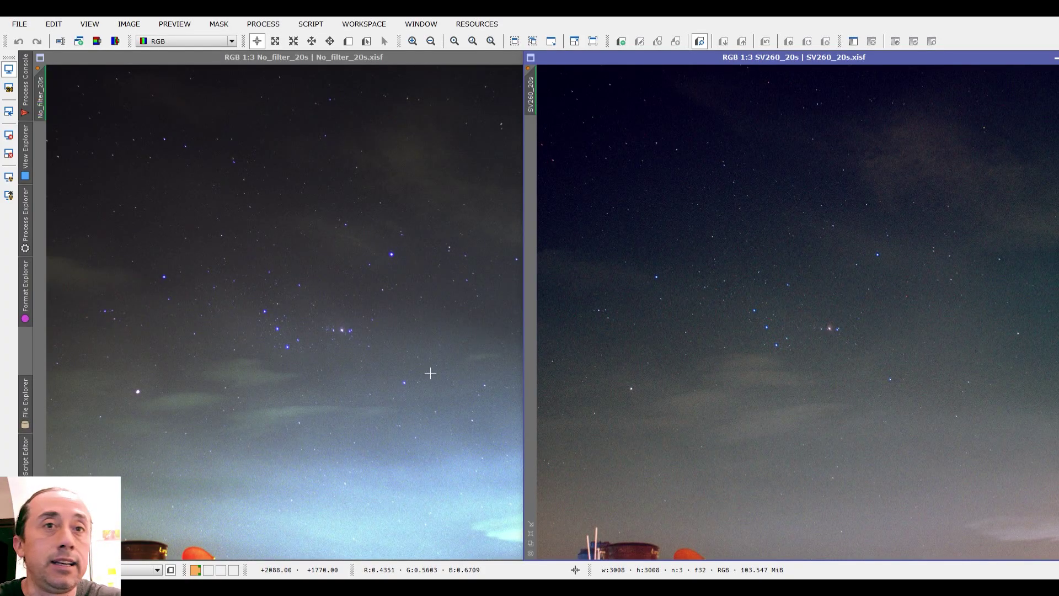
# Compare the bright blue stars and their halos in No_filter_20s and SV260_20s at up to 6:1 magnification
pyautogui.click(334, 326)
pyautogui.scroll(4, 334, 326)
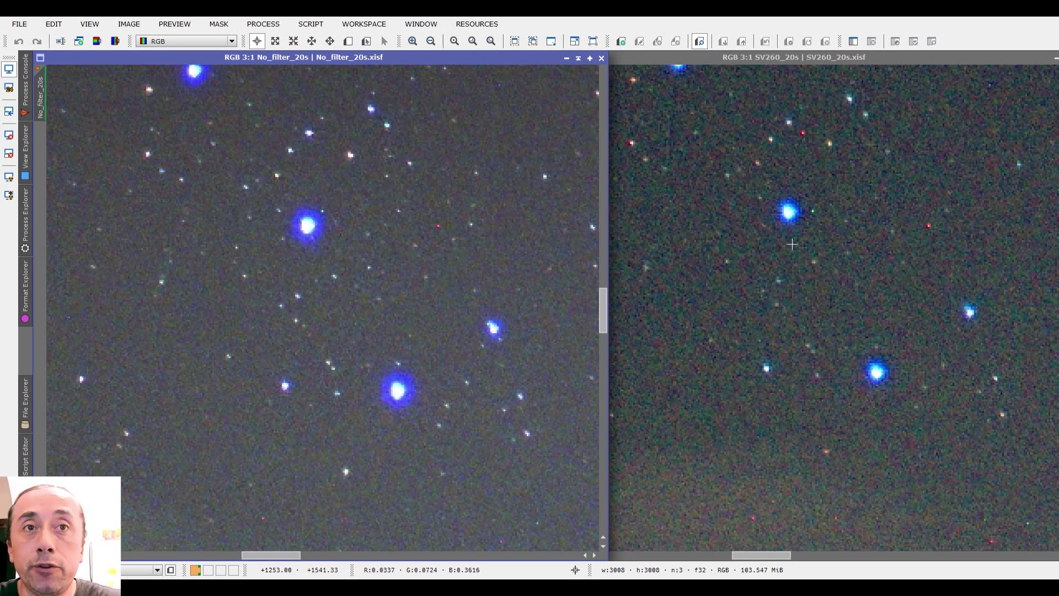
pyautogui.click(843, 289)
pyautogui.scroll(3, 800, 213)
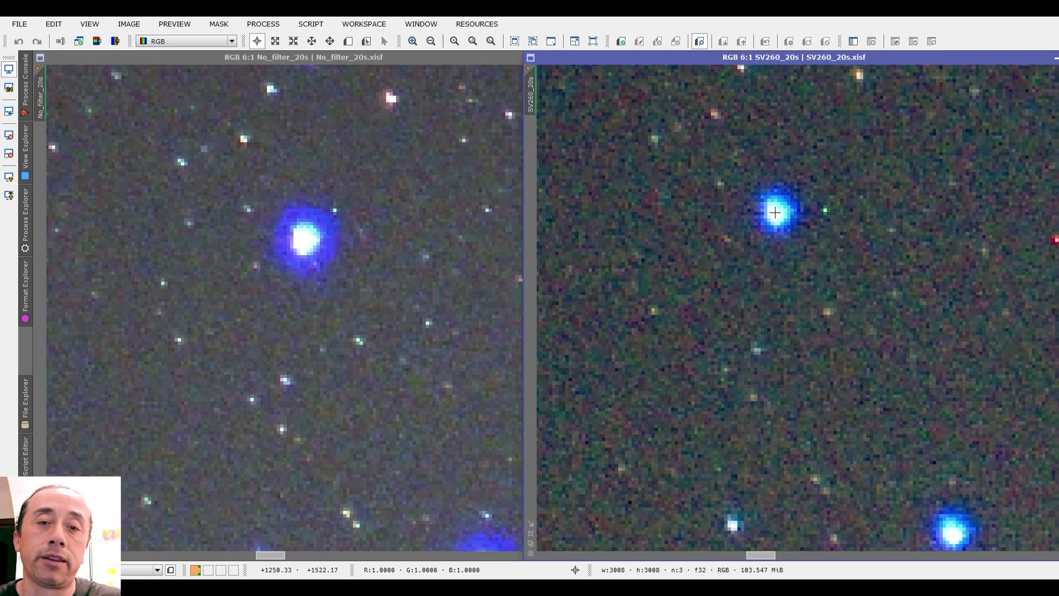
pyautogui.scroll(-5, 774, 213)
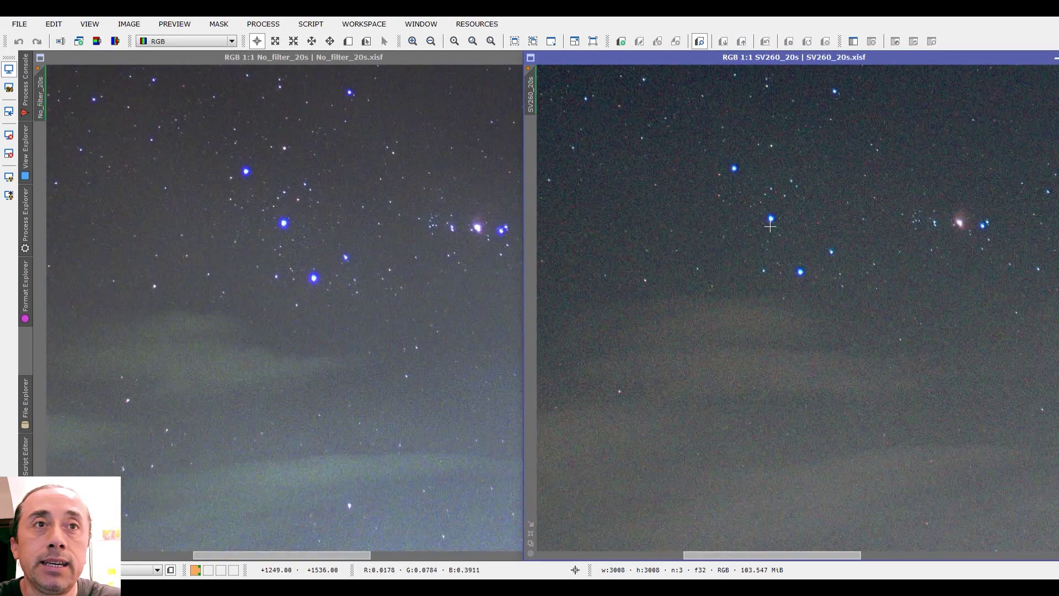
pyautogui.scroll(-2, 771, 220)
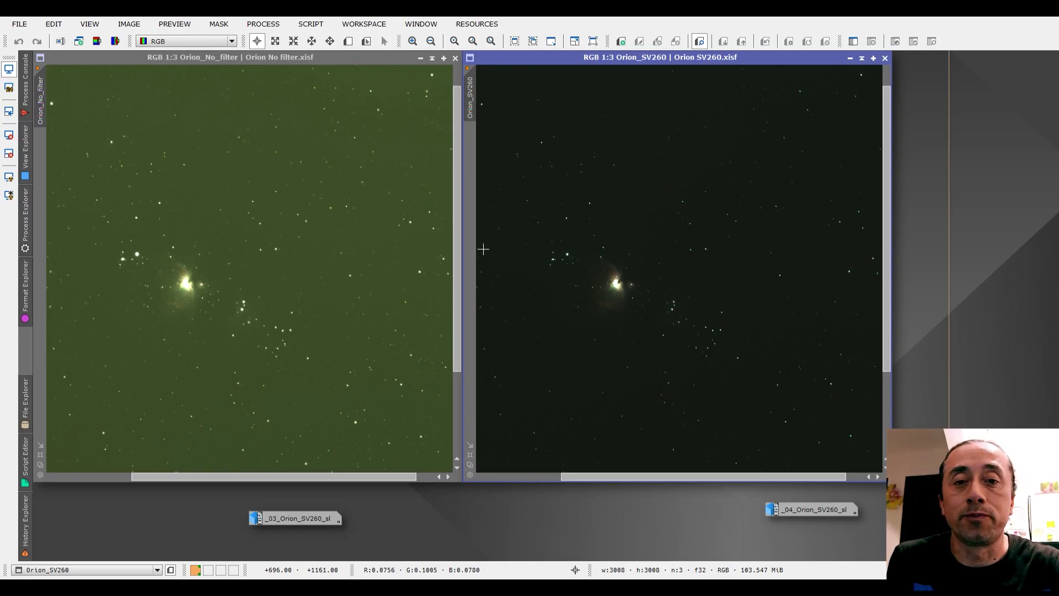
# Compare the background and the bright stars beside the nebula in Orion_No_filter and Orion_SV260 at up to 4:1 magnification
pyautogui.click(315, 203)
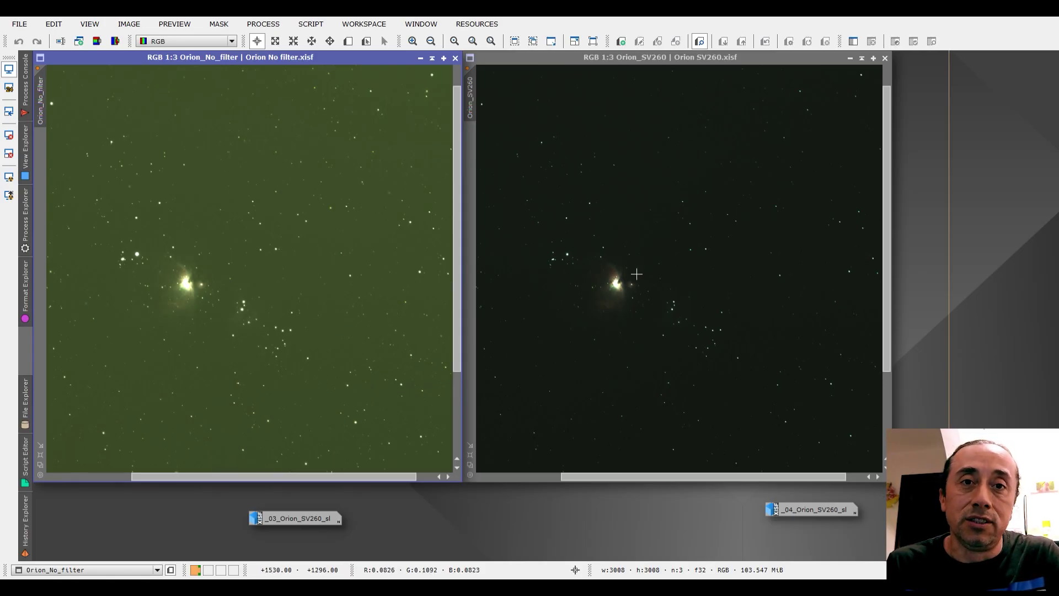
pyautogui.click(770, 326)
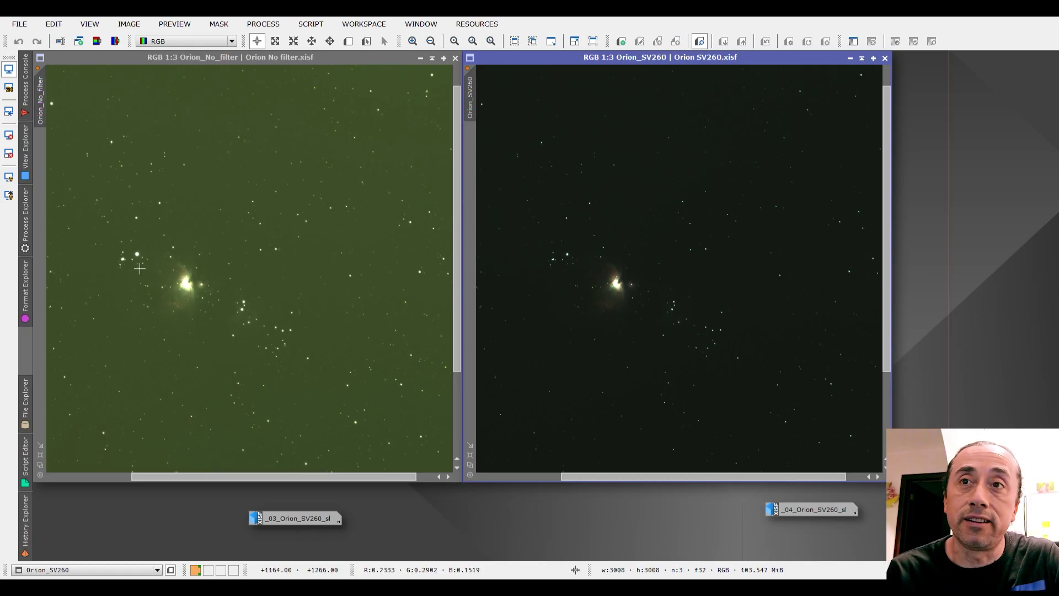
pyautogui.scroll(1, 114, 255)
pyautogui.scroll(4, 126, 252)
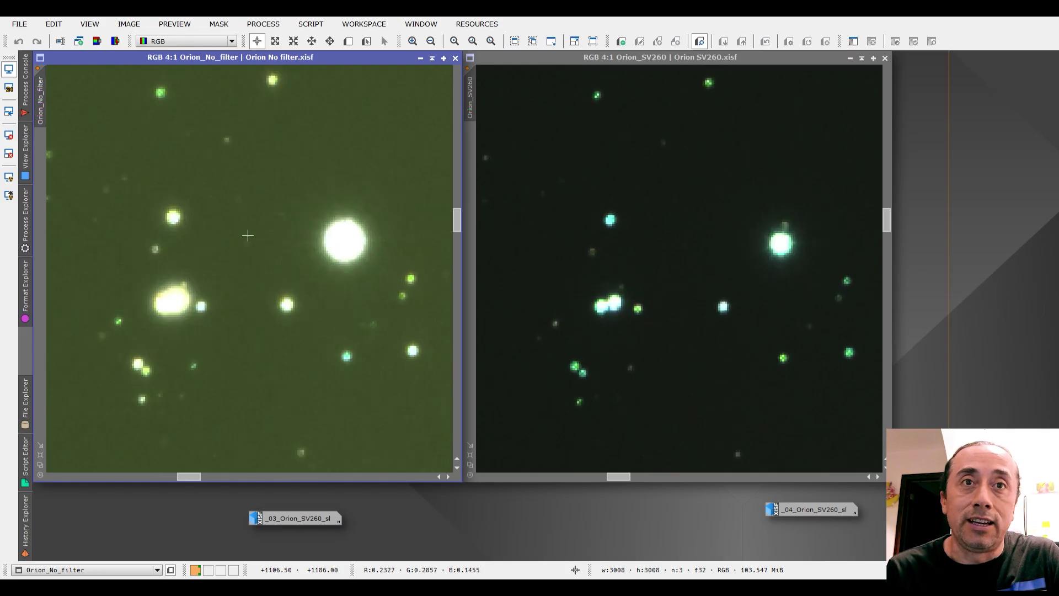